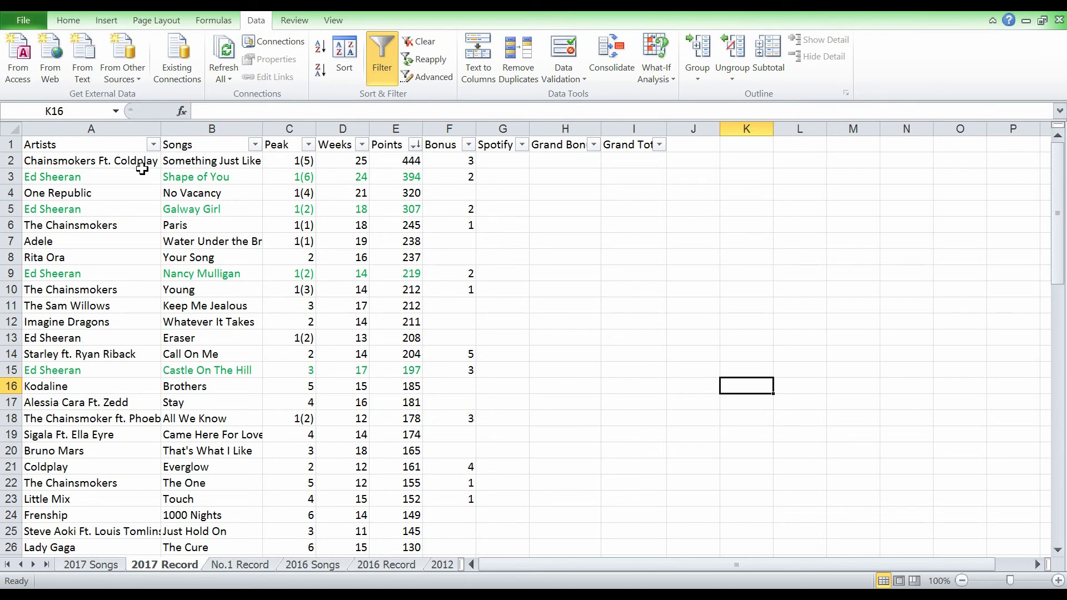
# Step: Inspect the Points and Weeks columns and the tied rows 10 and 11, noting row 11's 17 weeks
pyautogui.click(139, 148)
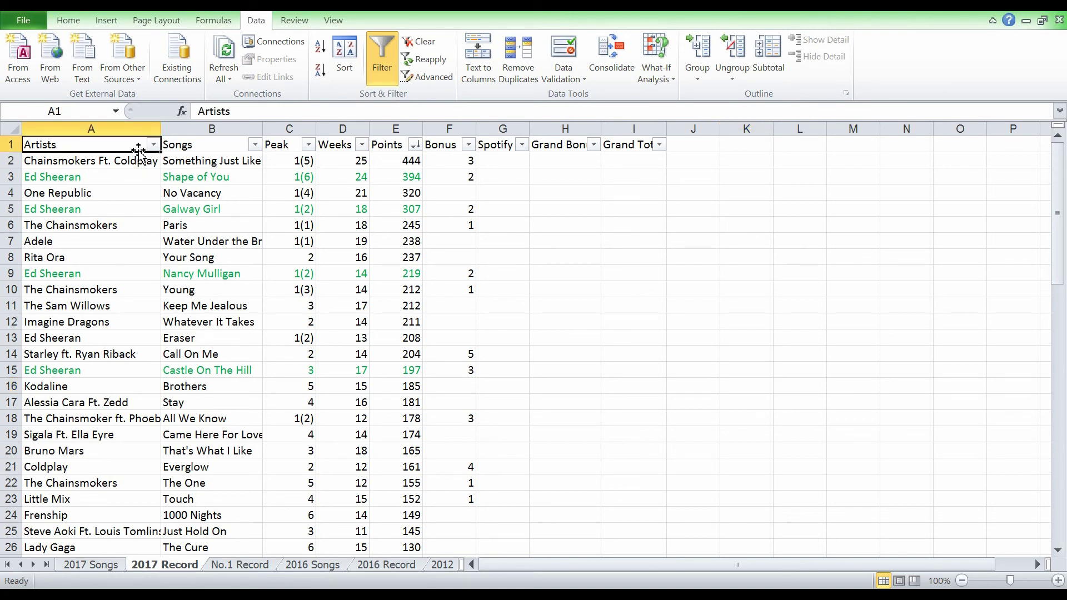
pyautogui.press('Right')
pyautogui.press('Right')
pyautogui.press('Right')
pyautogui.press('Right')
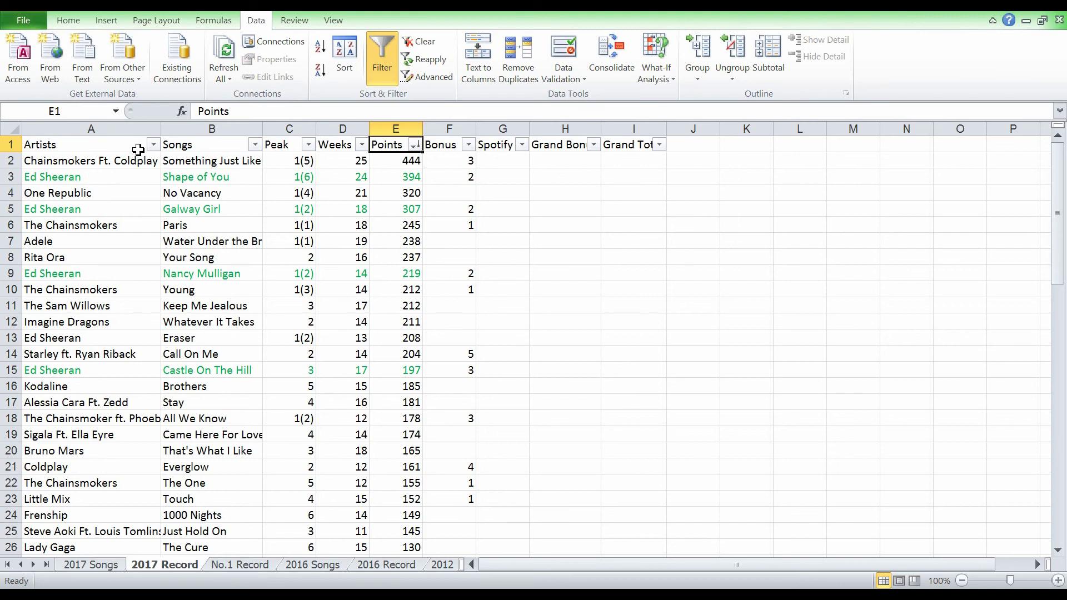
pyautogui.press('Left')
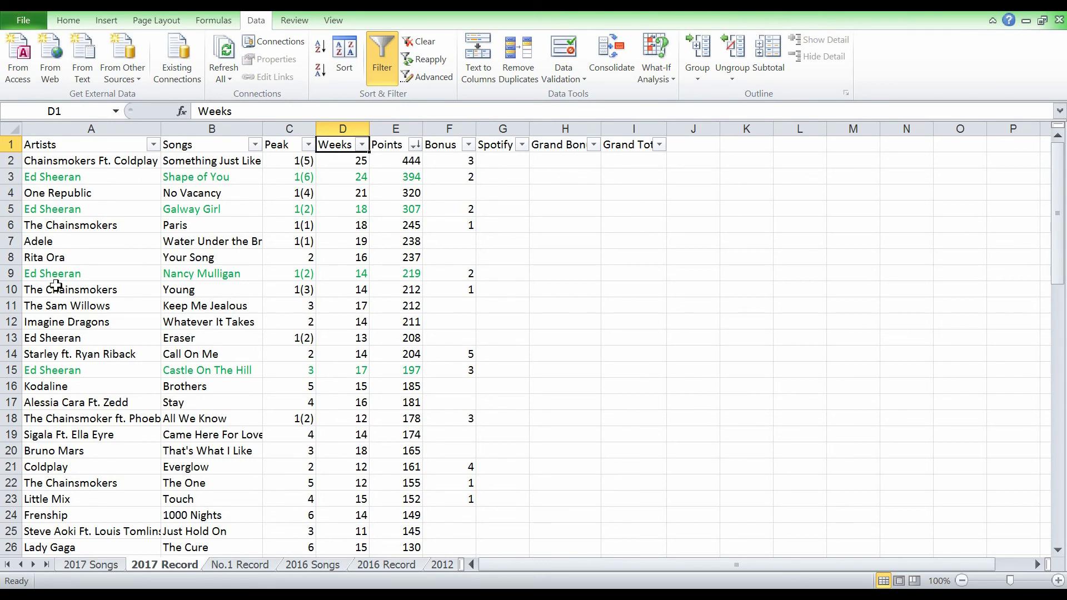
pyautogui.moveTo(55, 285); pyautogui.dragTo(412, 307)
pyautogui.click(494, 305)
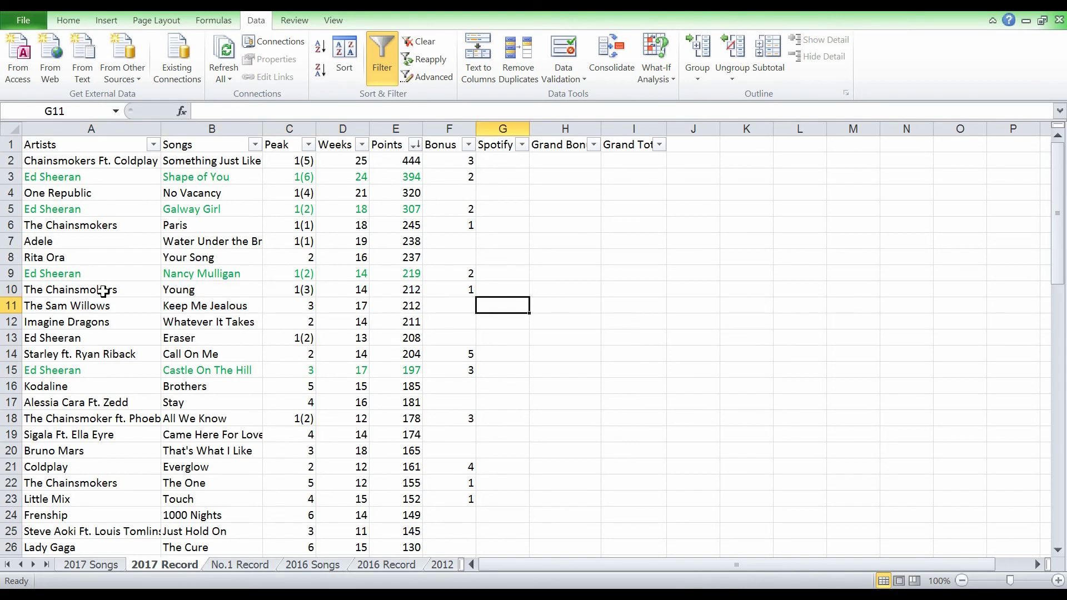
pyautogui.moveTo(104, 292); pyautogui.dragTo(411, 305)
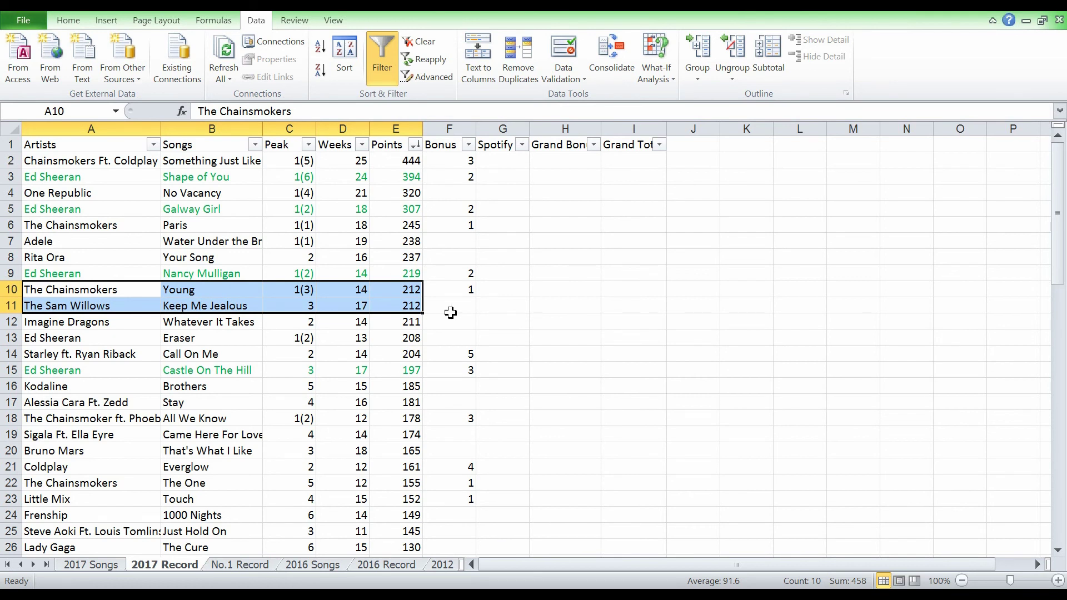
pyautogui.click(357, 309)
pyautogui.moveTo(126, 291); pyautogui.dragTo(389, 307)
pyautogui.click(360, 306)
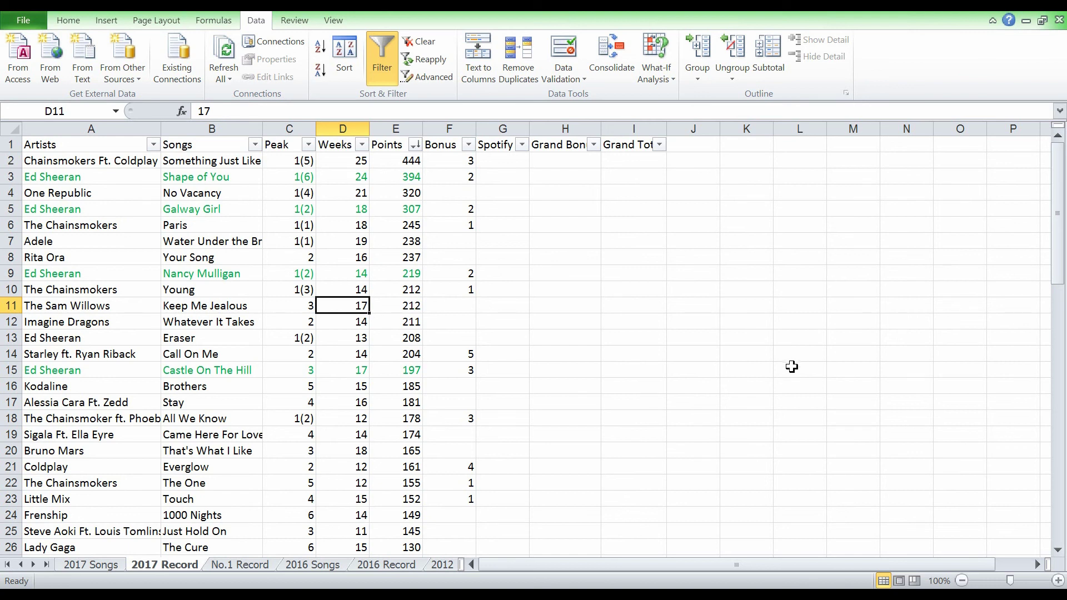
pyautogui.click(507, 272)
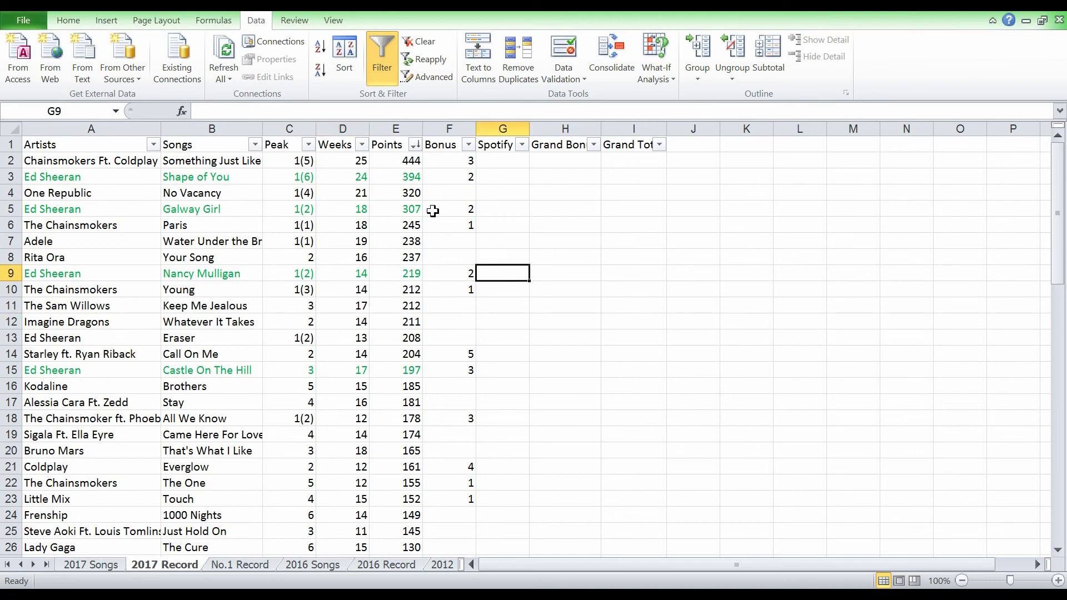
# Step: Set the first sort level to Points, Largest to Smallest
pyautogui.click(341, 75)
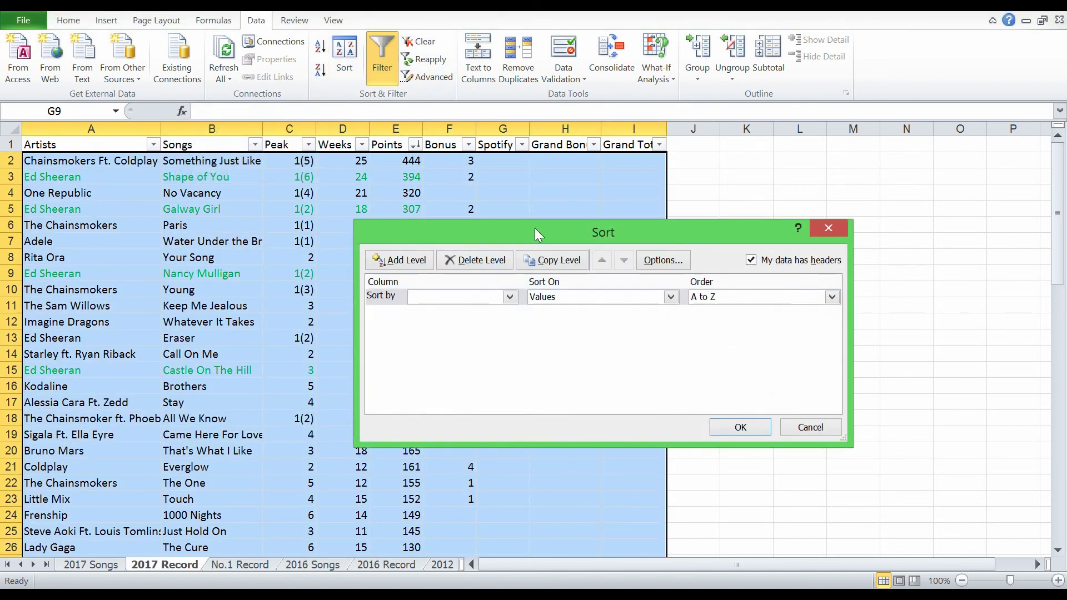
pyautogui.moveTo(535, 228); pyautogui.dragTo(696, 56)
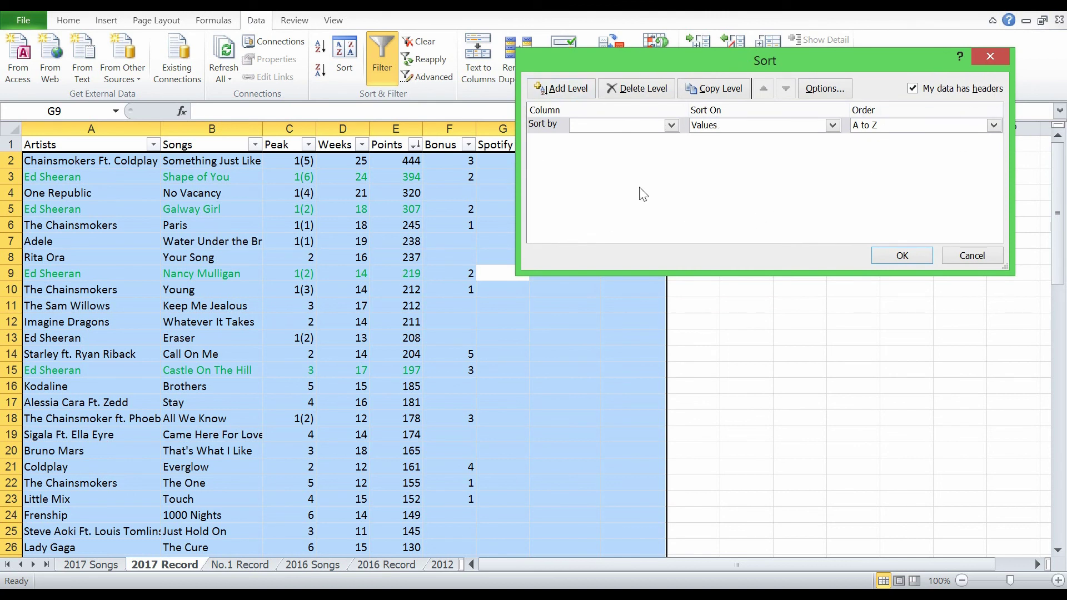
pyautogui.click(672, 125)
pyautogui.click(673, 181)
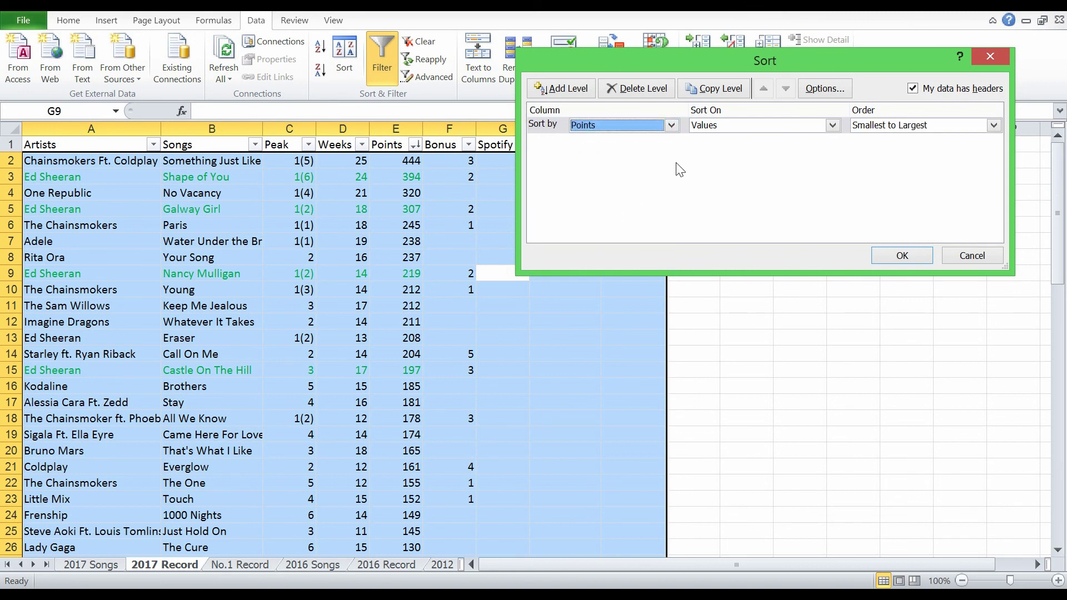
pyautogui.click(933, 126)
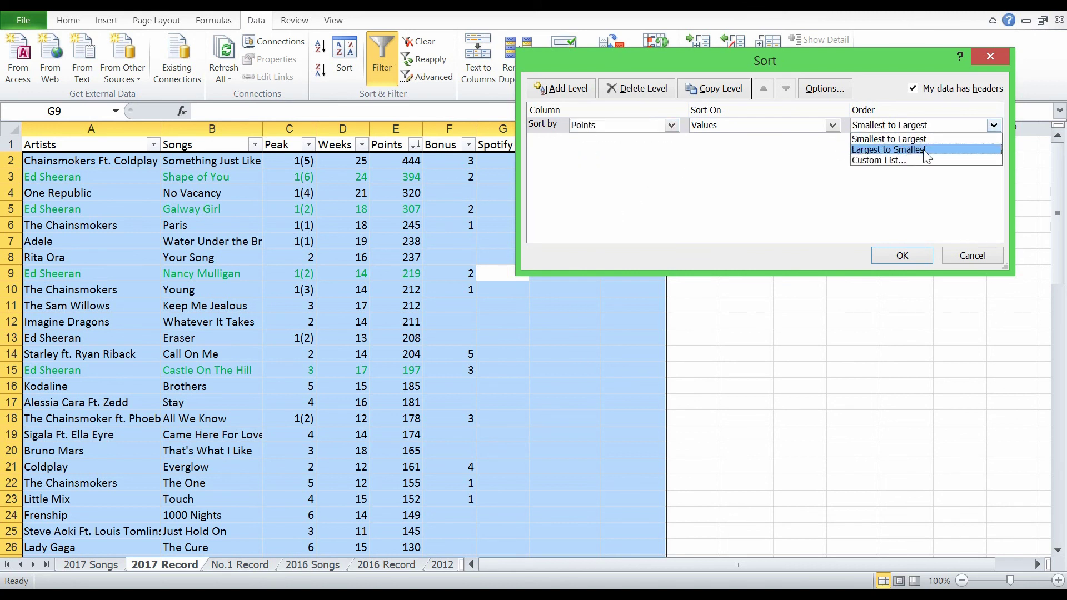
pyautogui.click(923, 149)
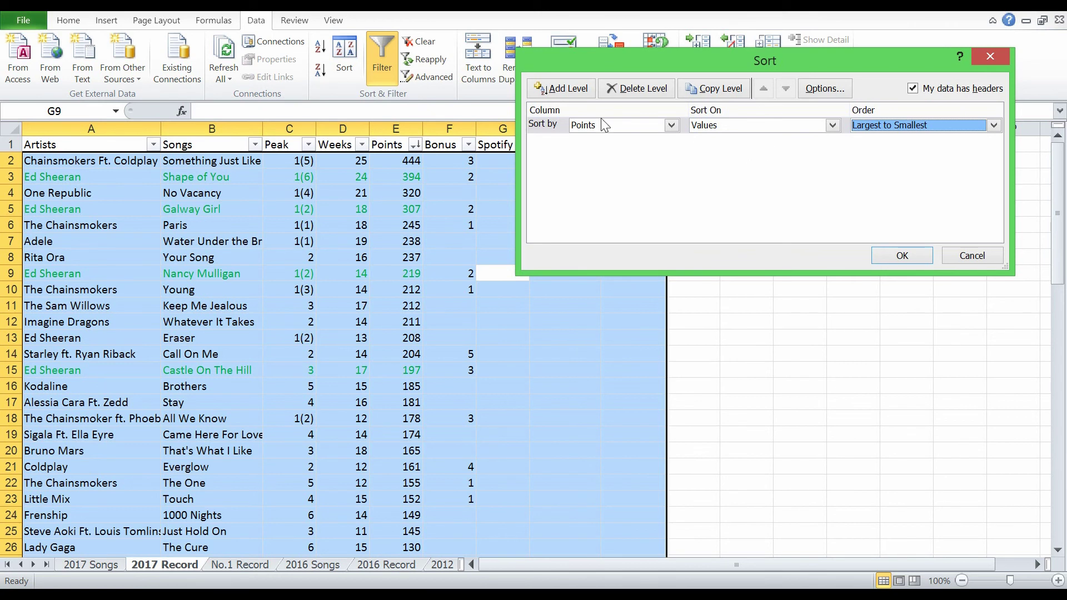
# Step: Add a second level sorting Weeks Largest to Smallest and apply the sort
pyautogui.click(568, 95)
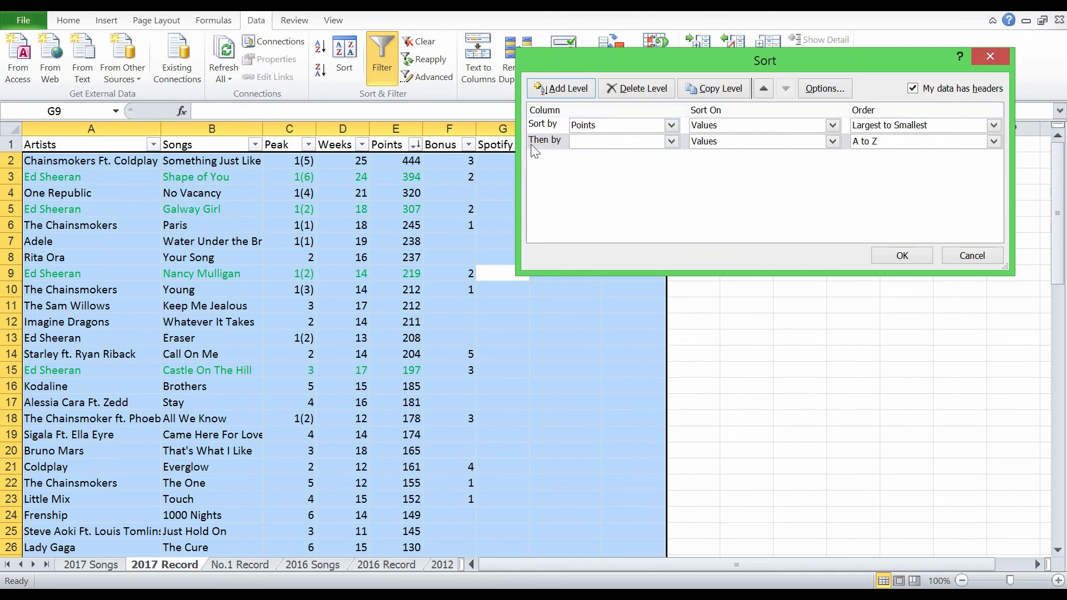
pyautogui.click(623, 146)
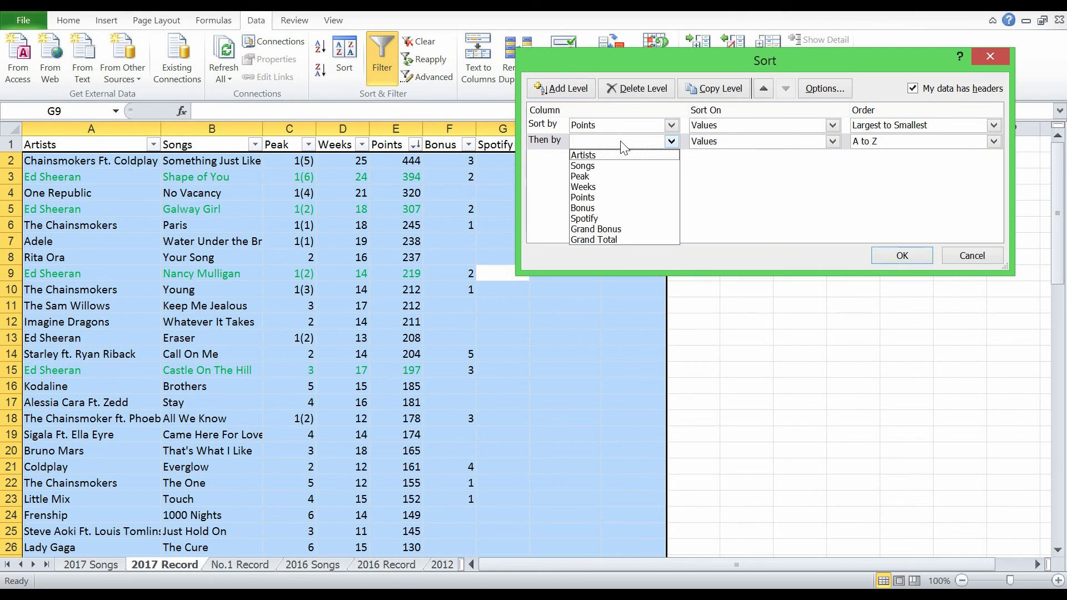
pyautogui.click(613, 186)
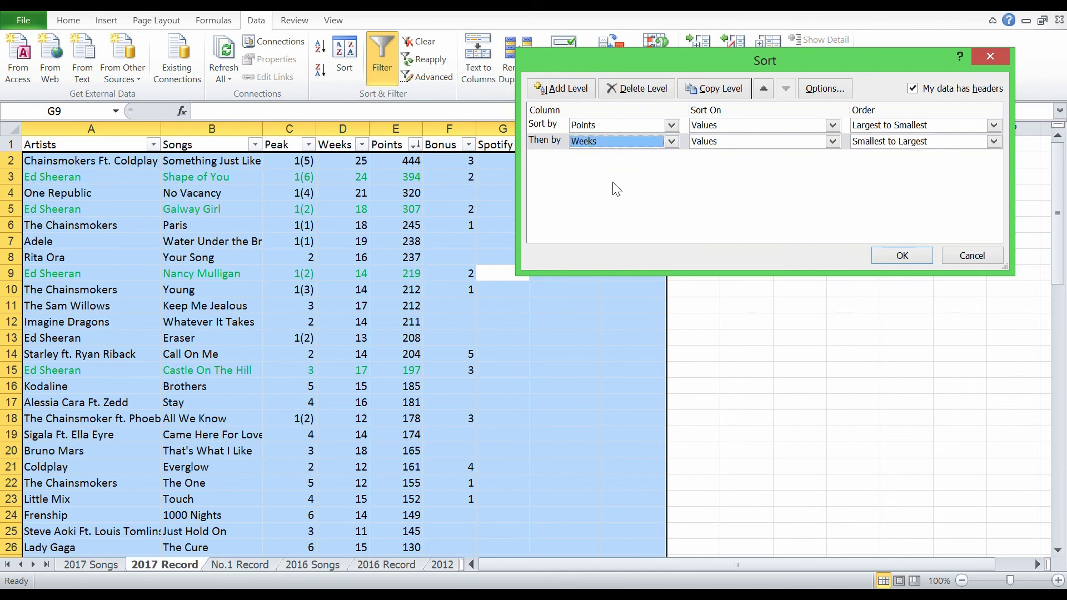
pyautogui.click(903, 142)
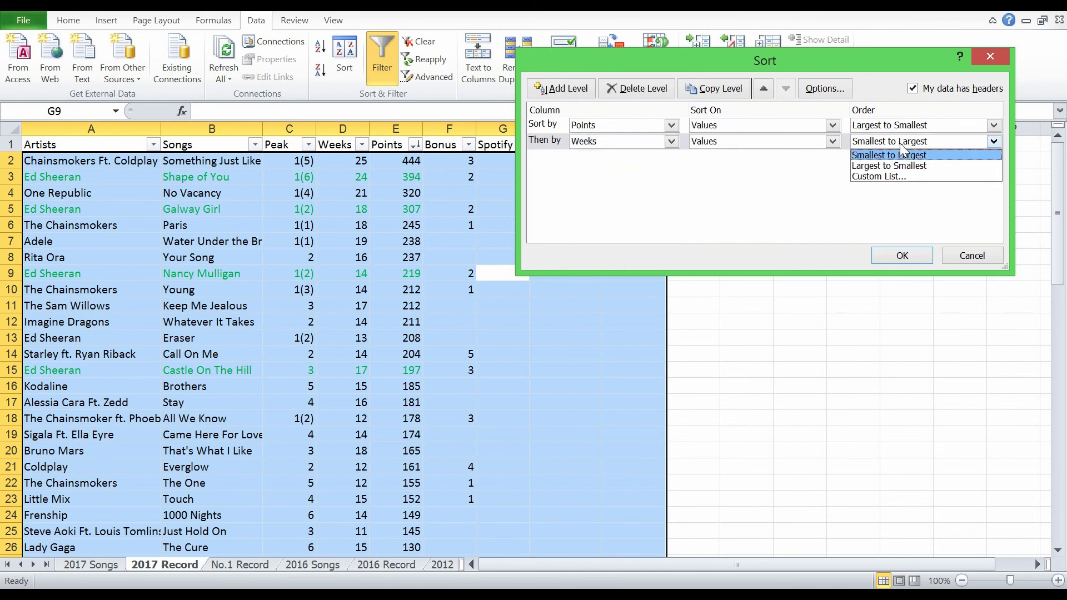
pyautogui.click(903, 166)
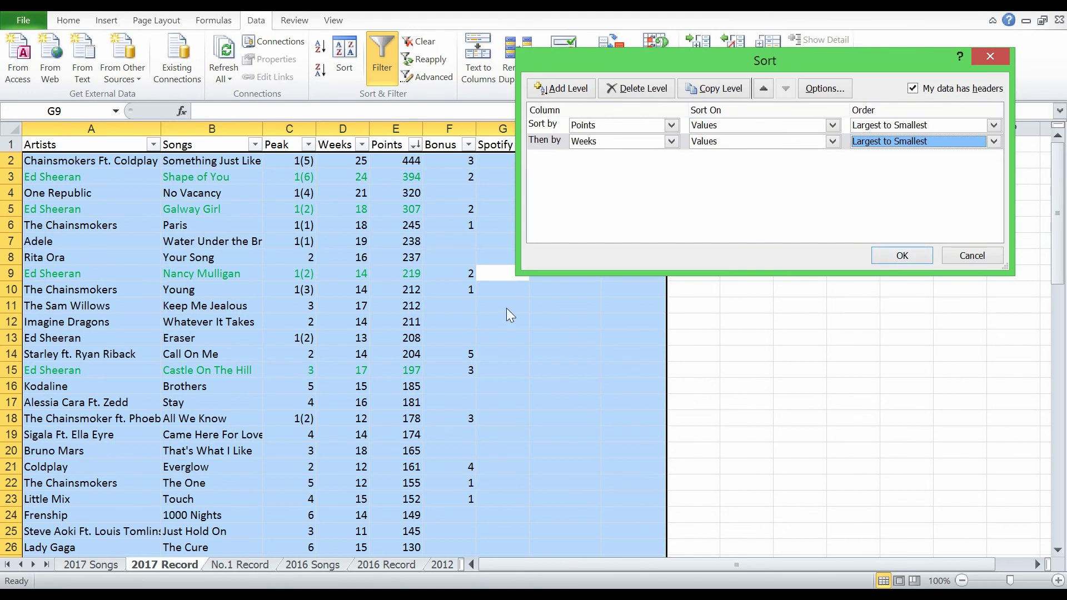
pyautogui.click(893, 254)
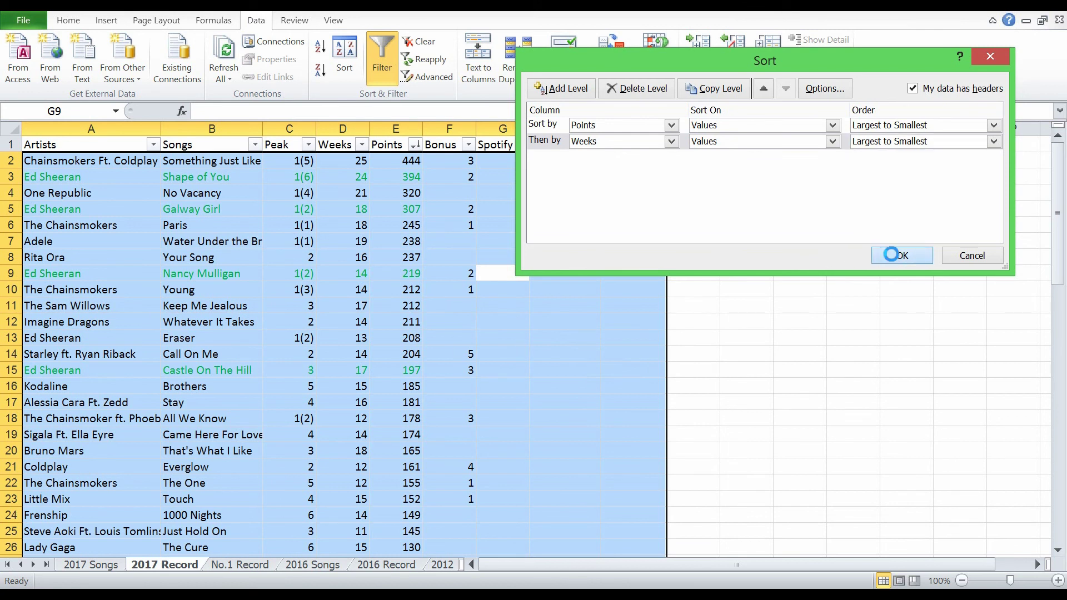
# Step: Verify 'Keep Me Jealous' (17 weeks) now sits in row 10 above 'Young' (14 weeks), both 212 points
pyautogui.moveTo(88, 290); pyautogui.dragTo(440, 298)
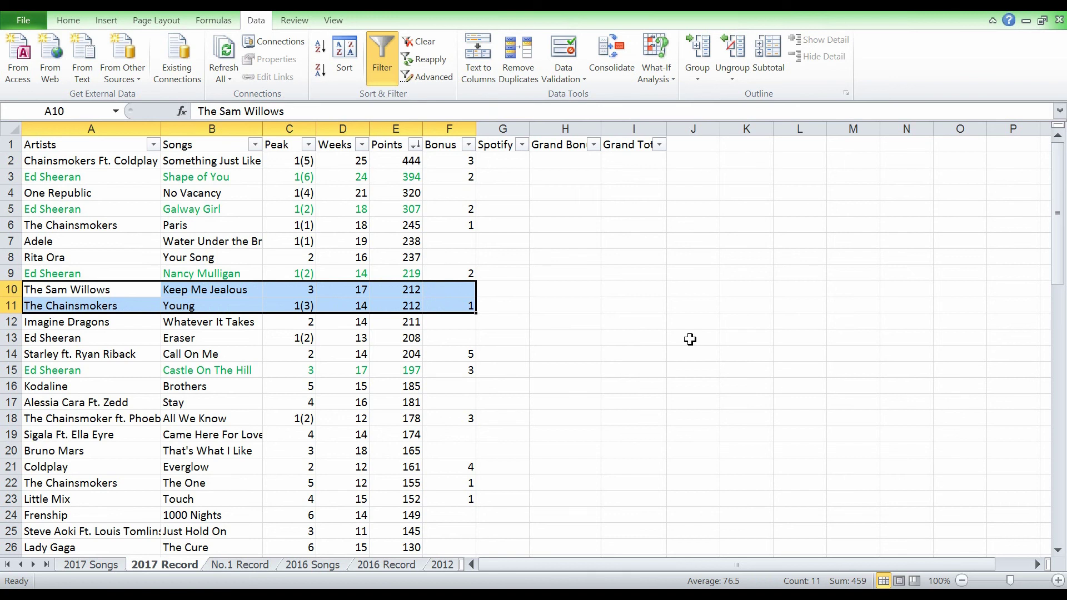
pyautogui.click(691, 340)
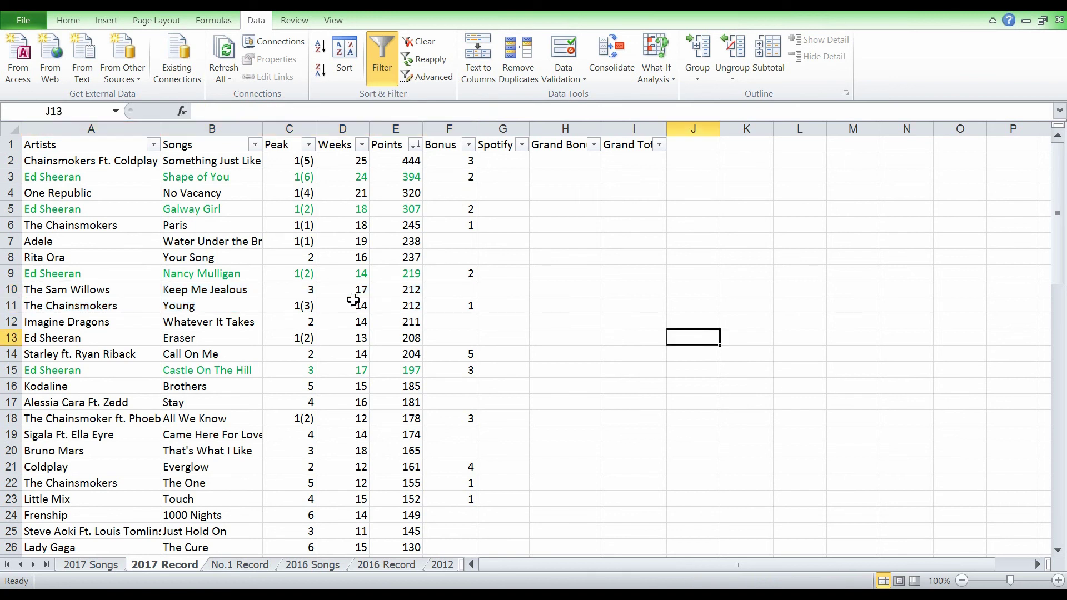
pyautogui.click(361, 289)
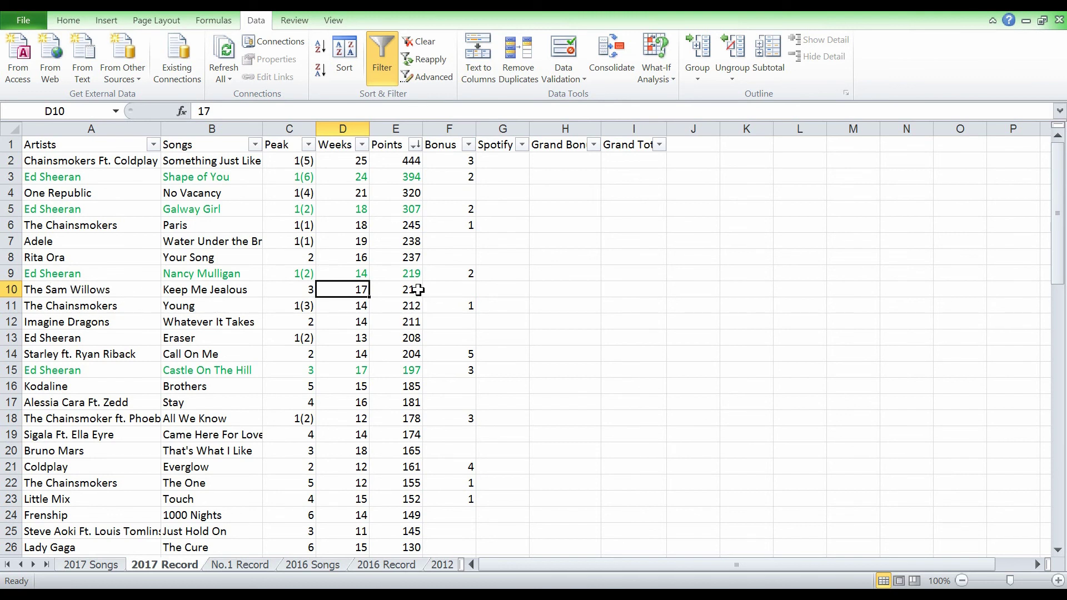
pyautogui.moveTo(414, 289); pyautogui.dragTo(417, 305)
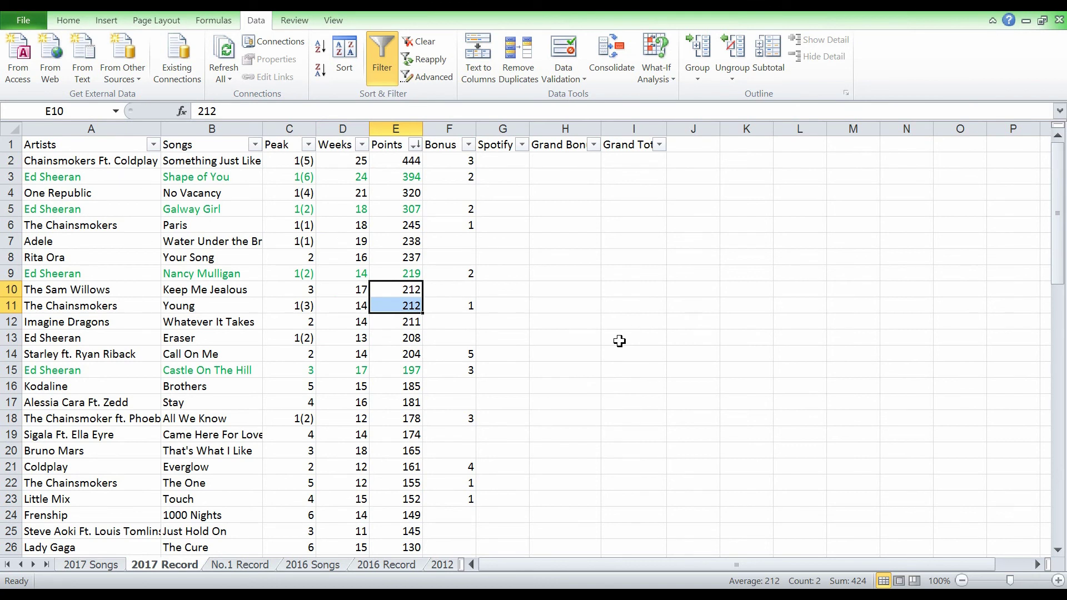
pyautogui.click(619, 342)
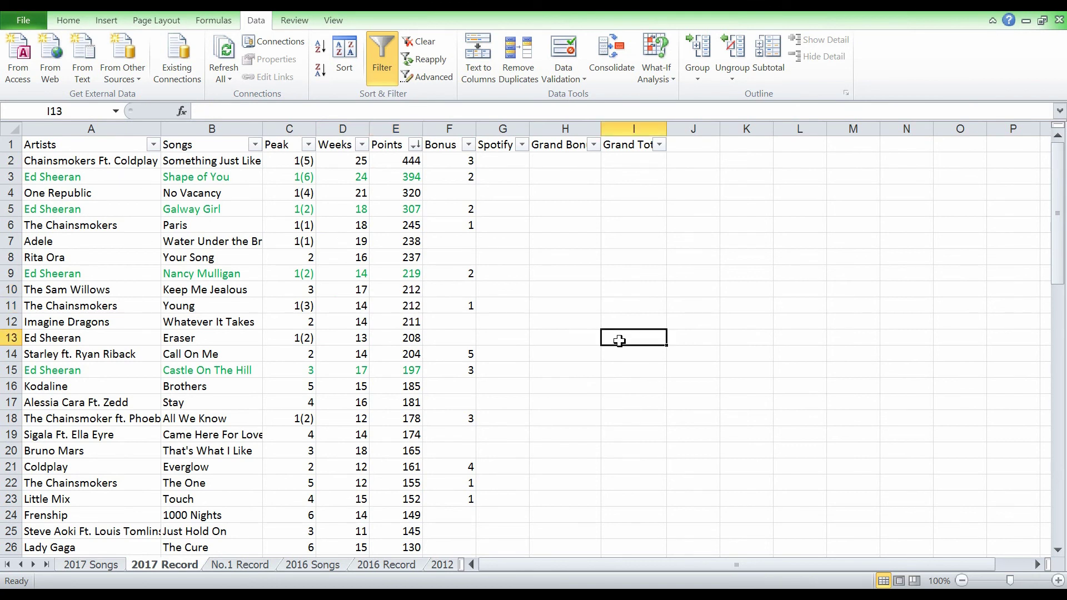